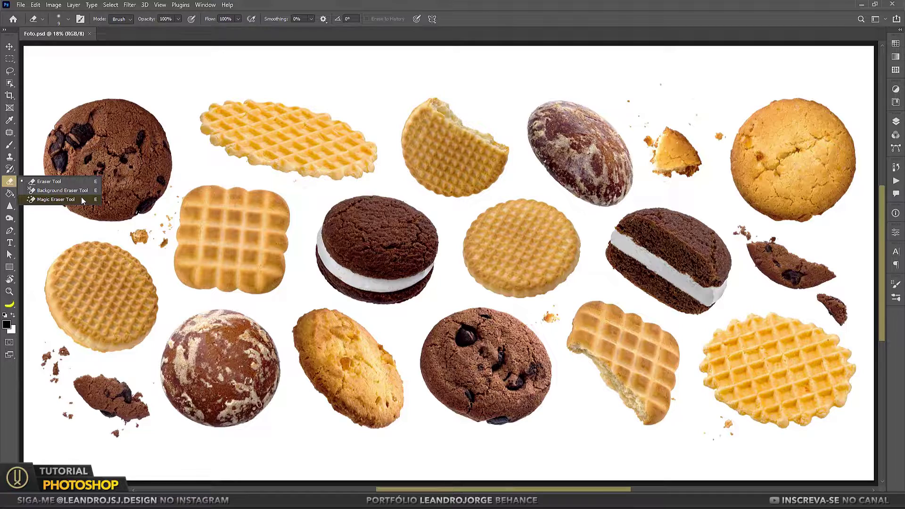
Select the Background Eraser Tool from the eraser group.
click(10, 184)
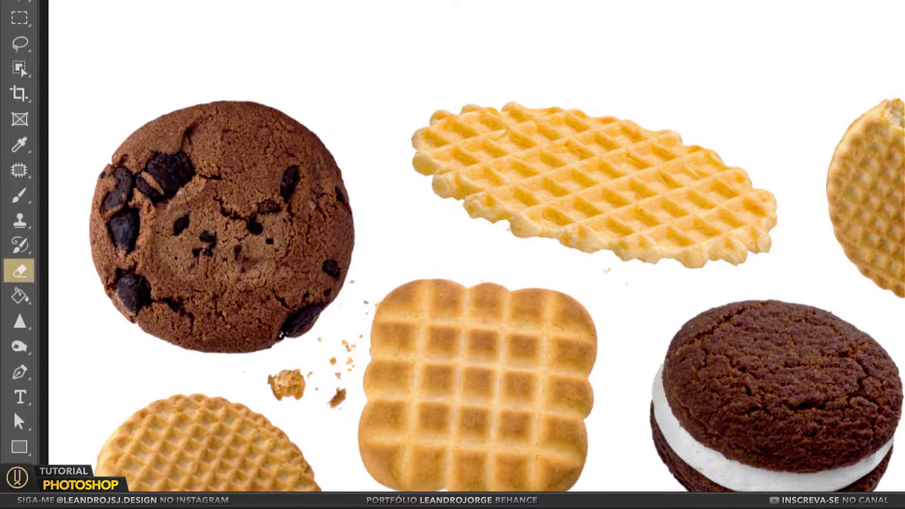
key(shift+e)
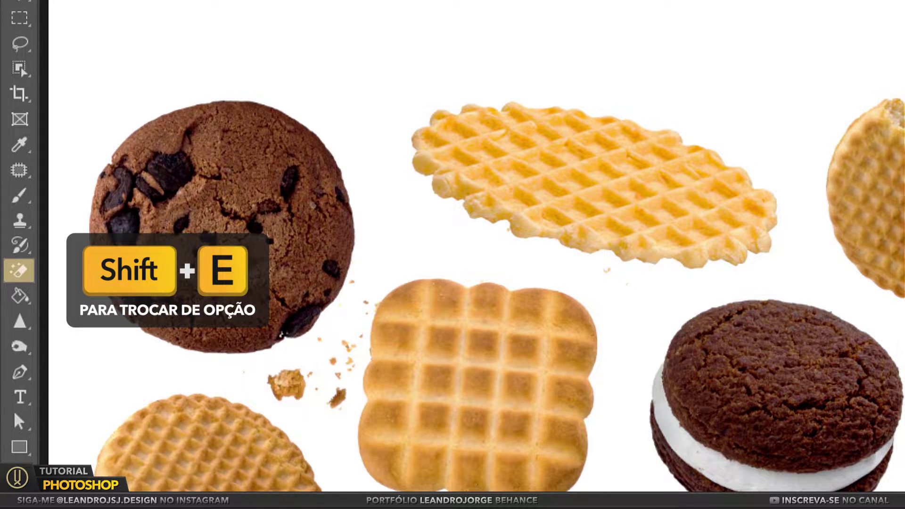
key(shift+e)
key(shift+e)
key(shift+e)
key(shift+e)
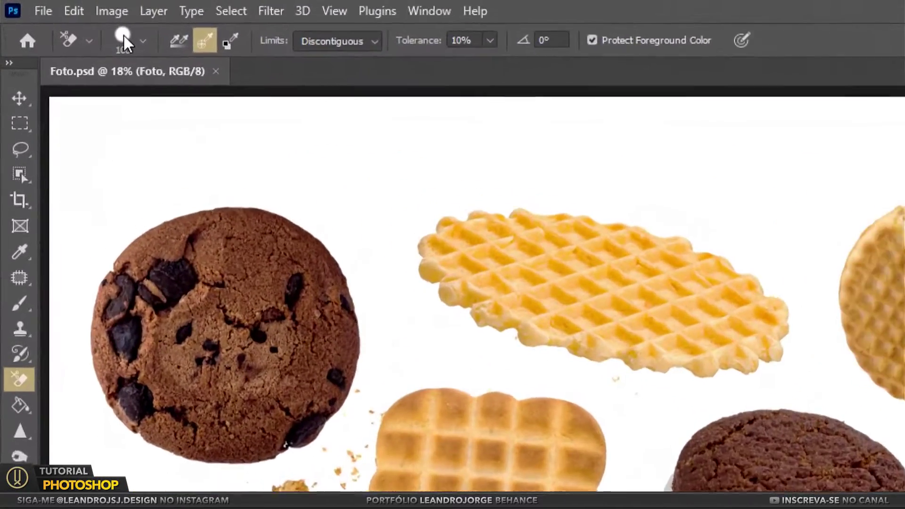
Add a 00ff30 Solid Color fill layer below Foto and make Foto active.
click(59, 17)
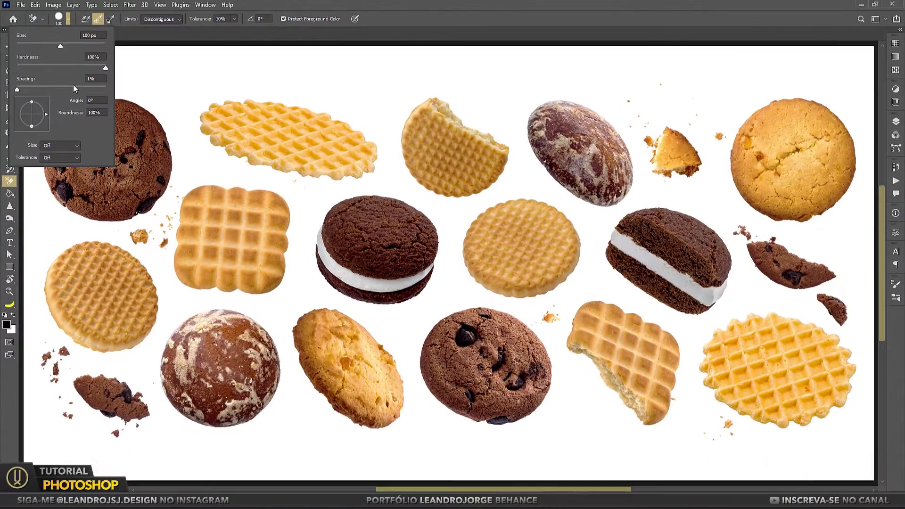
click(896, 121)
click(832, 302)
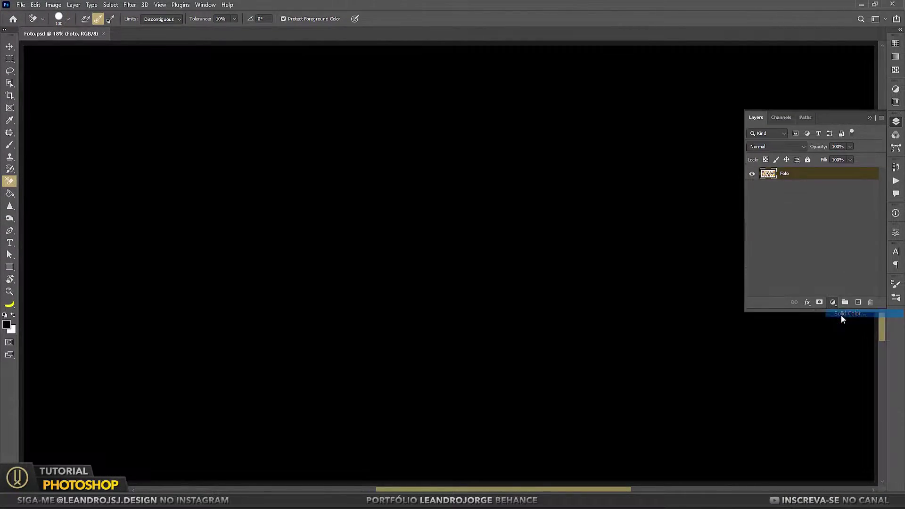
text(00ff30)
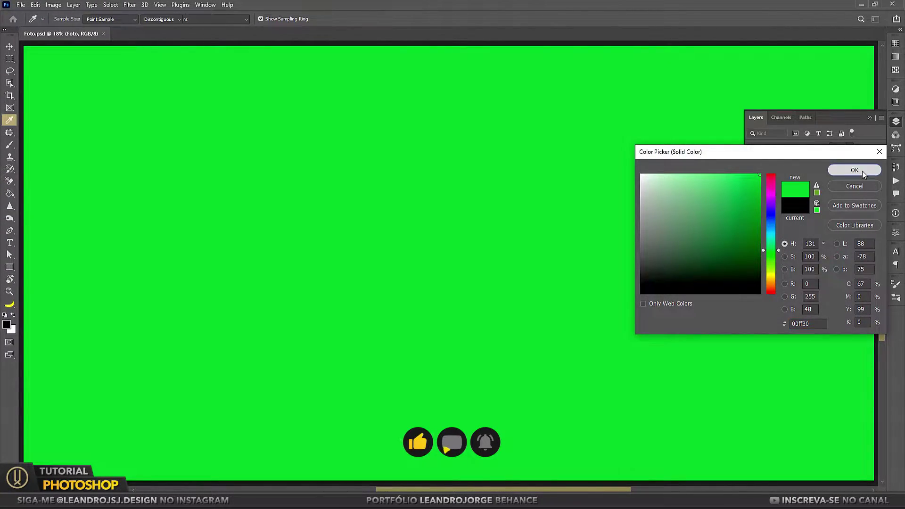
click(854, 170)
drag(812, 175, 813, 196)
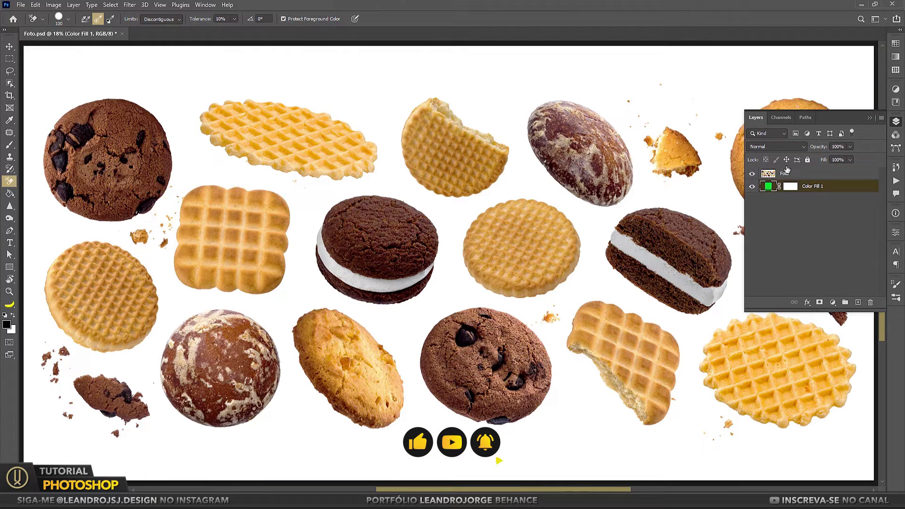
click(816, 173)
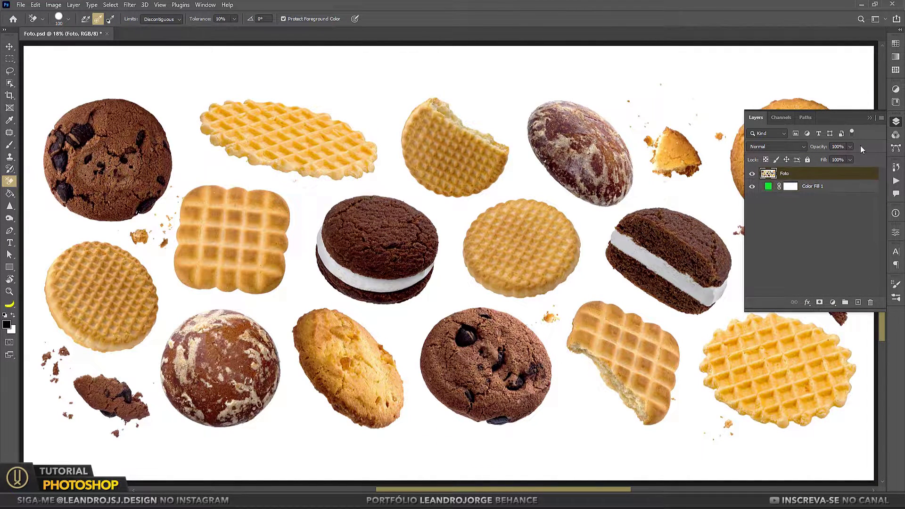
click(870, 119)
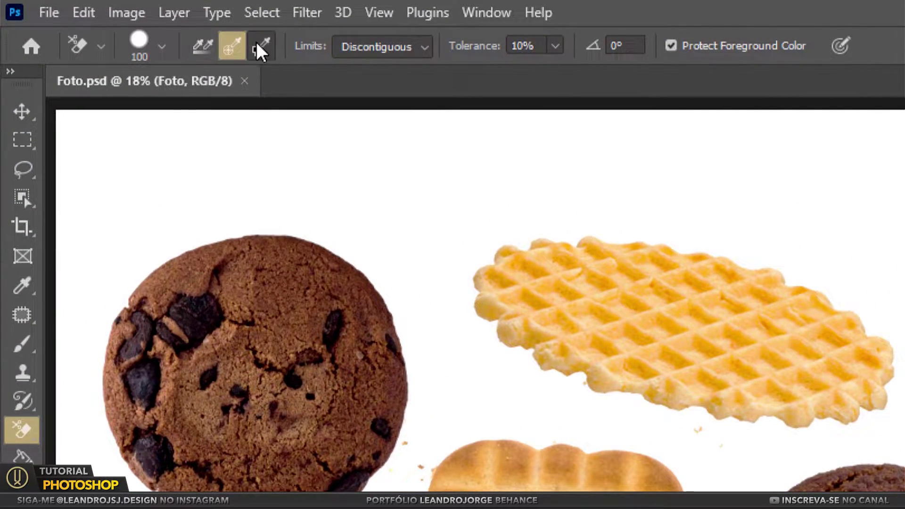
click(259, 48)
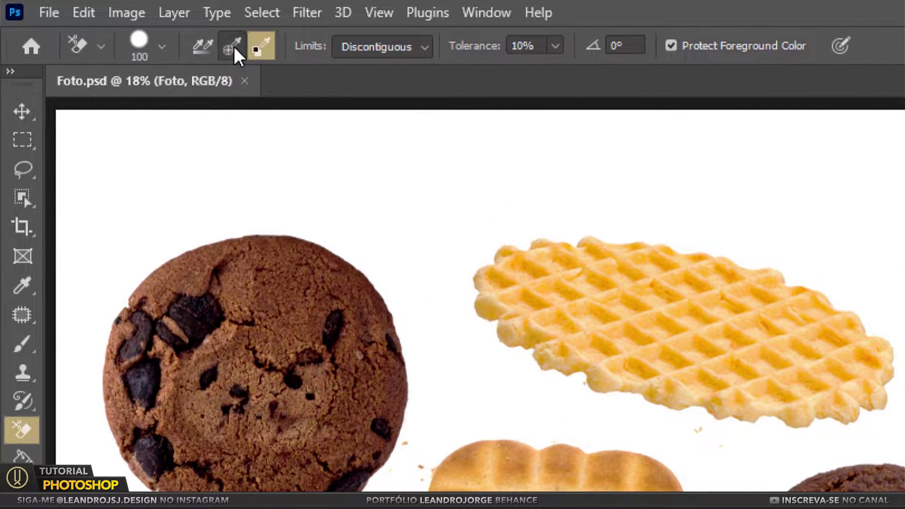
click(202, 48)
click(232, 50)
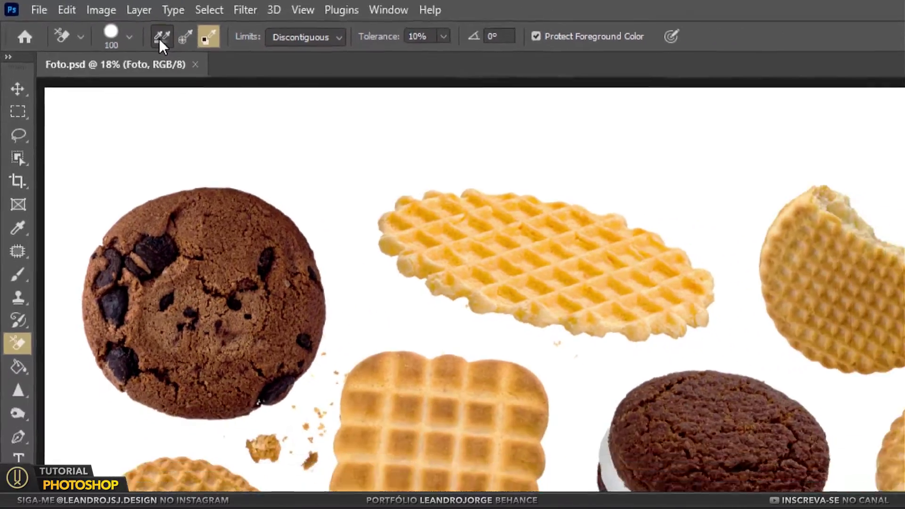
click(86, 20)
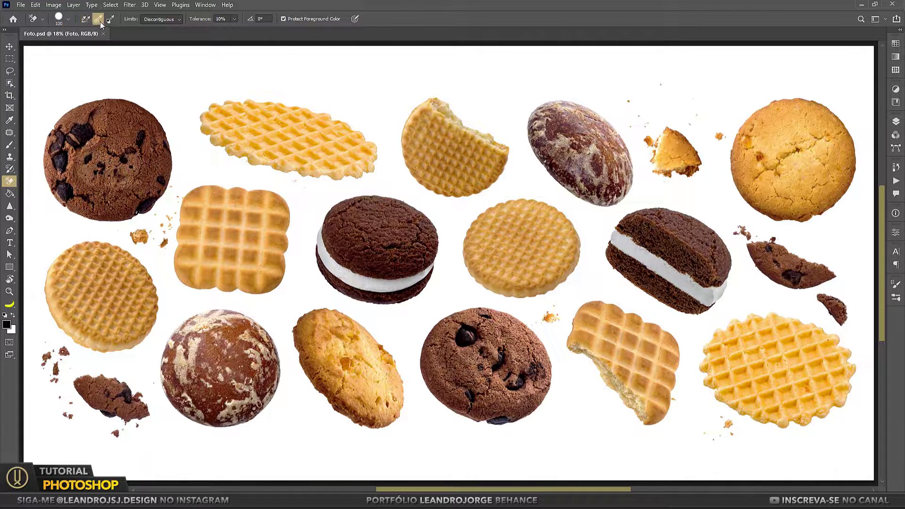
click(99, 21)
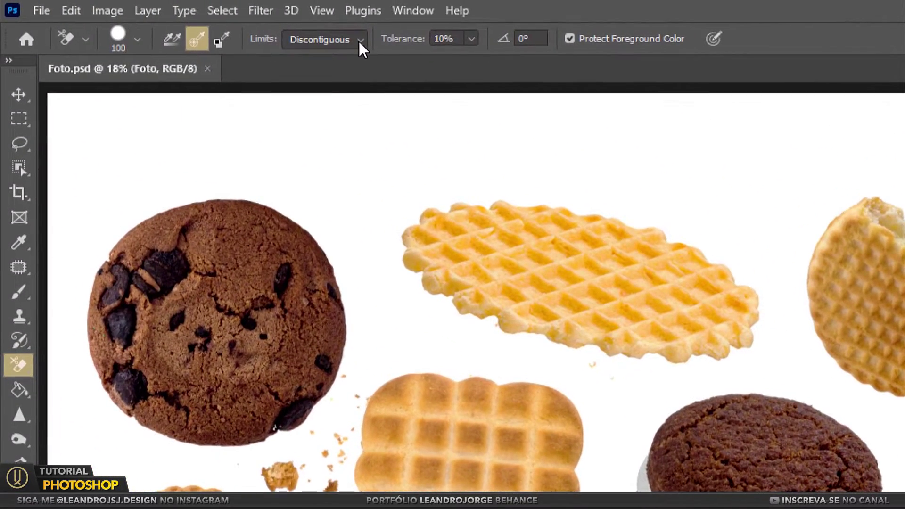
click(358, 40)
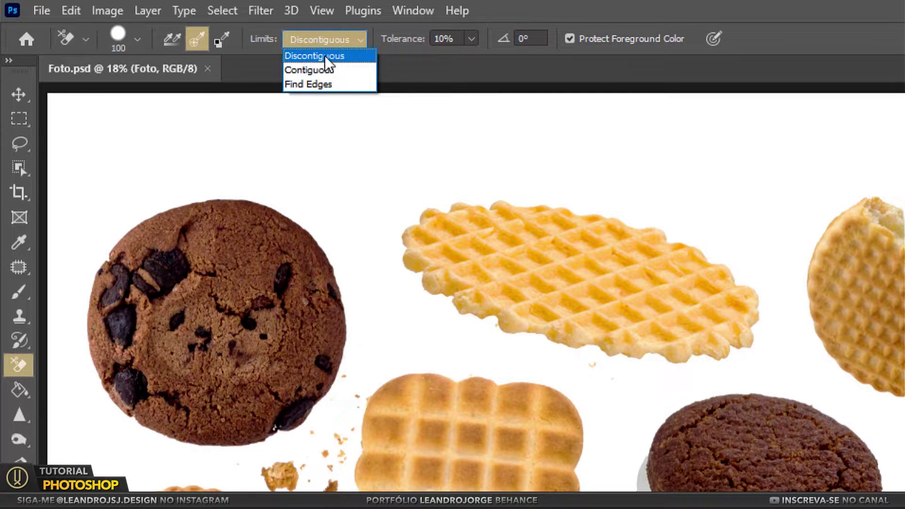
click(348, 56)
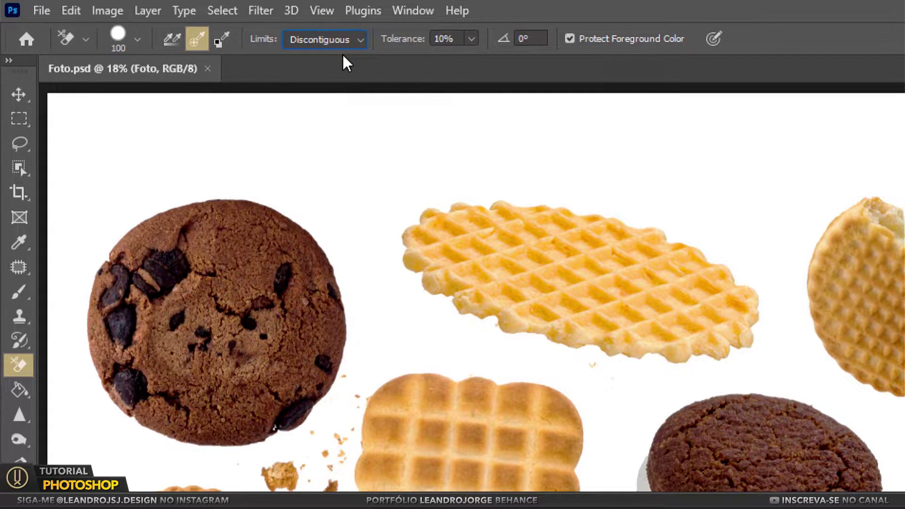
click(569, 39)
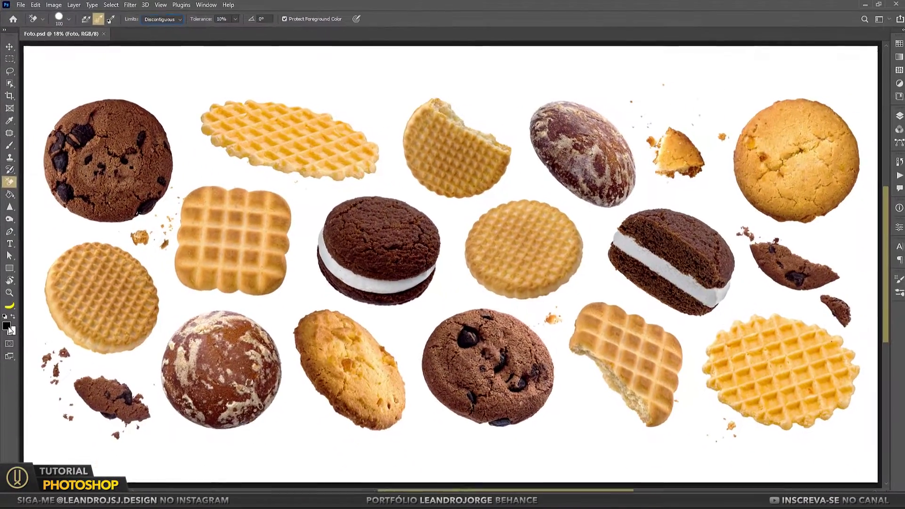
Sample the cookie's brown #865336 as foreground and enlarge the eraser brush to 700.
click(7, 326)
click(123, 124)
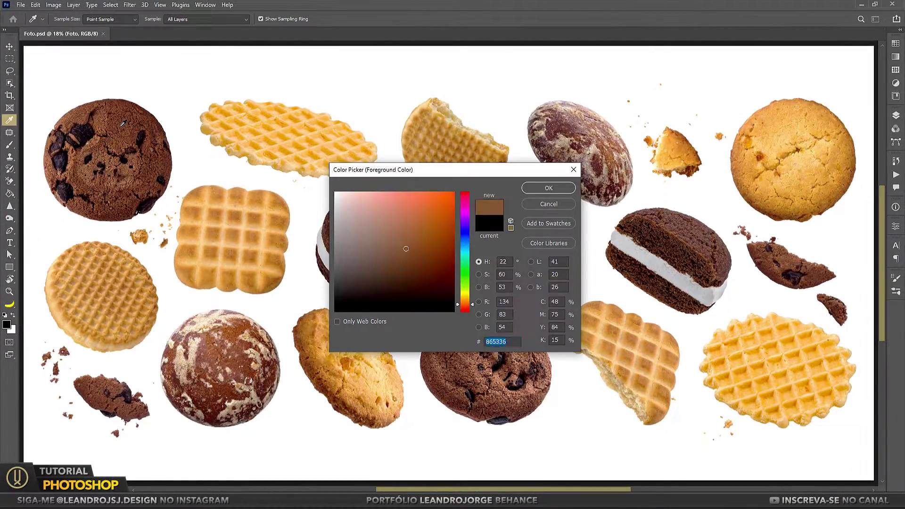
click(548, 188)
key(e)
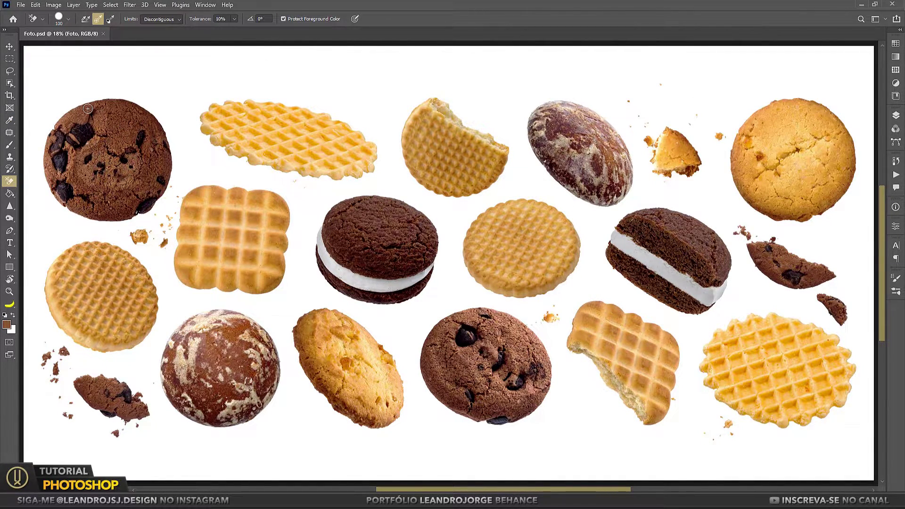
key(bracketright)
key(bracketright)
key(bracketright)
Test-erase around the chocolate cookie's edges, then undo the trial erase.
mouse_move(83, 92)
mouse_down()
mouse_move(149, 174)
mouse_move(60, 124)
mouse_up()
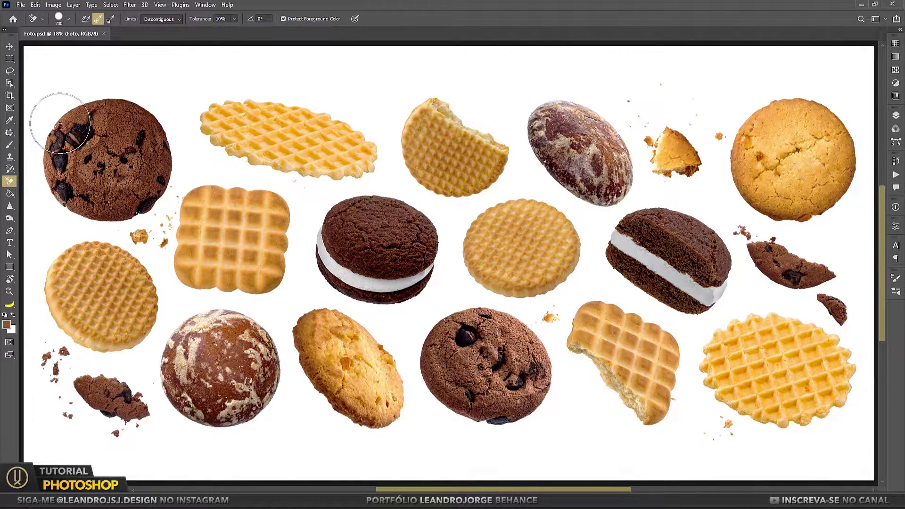
click(235, 19)
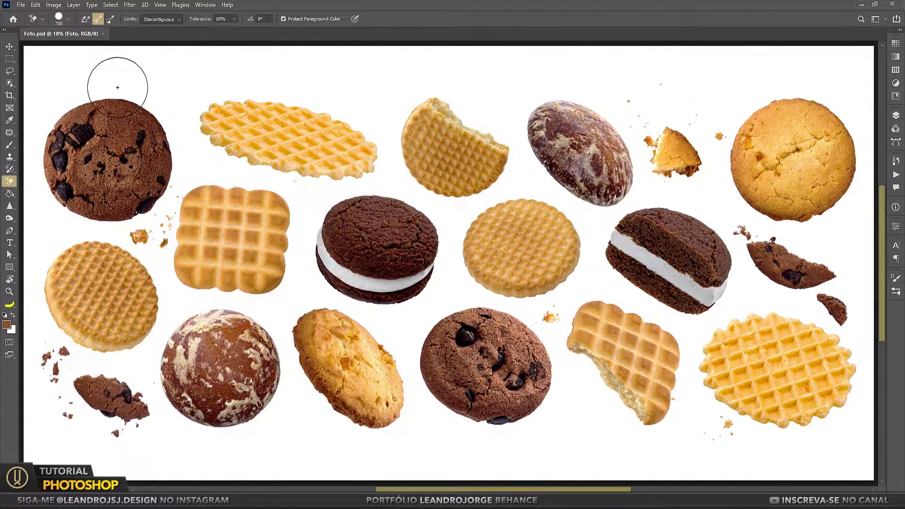
drag(82, 95, 65, 138)
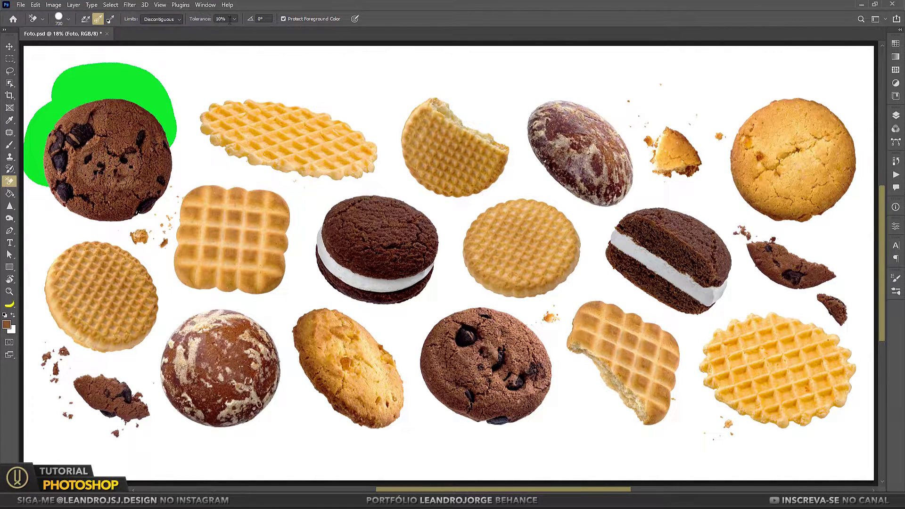
key(ctrl+z)
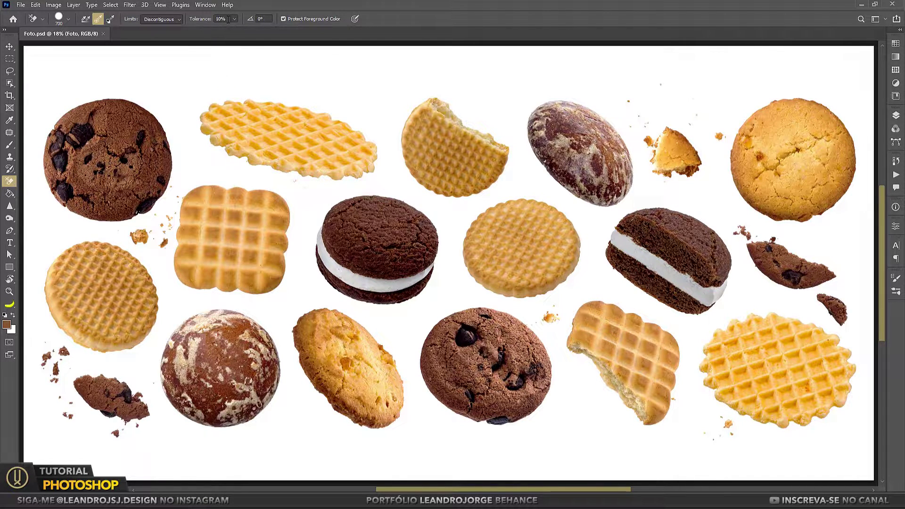
click(235, 18)
Try a 100% tolerance erase, then set the Background Eraser tolerance to 10%.
drag(260, 30, 278, 29)
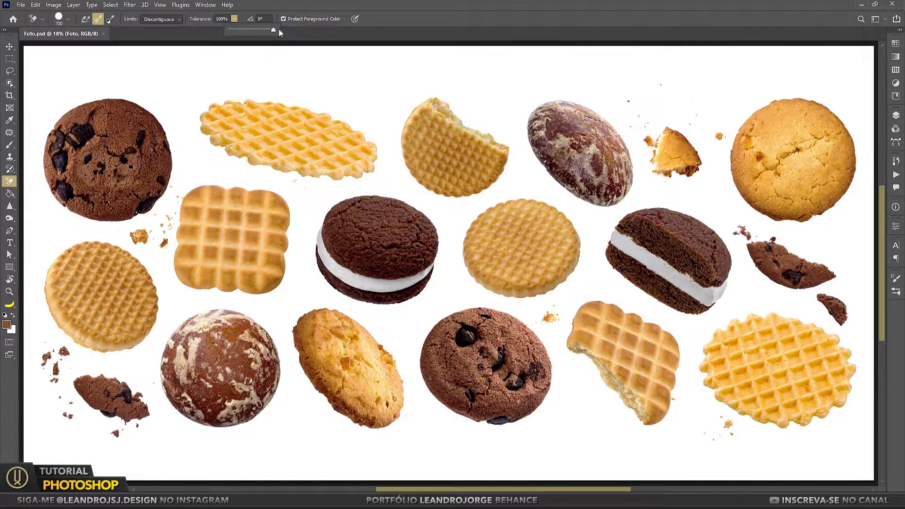
mouse_move(156, 91)
mouse_down()
mouse_move(56, 138)
mouse_move(108, 143)
mouse_up()
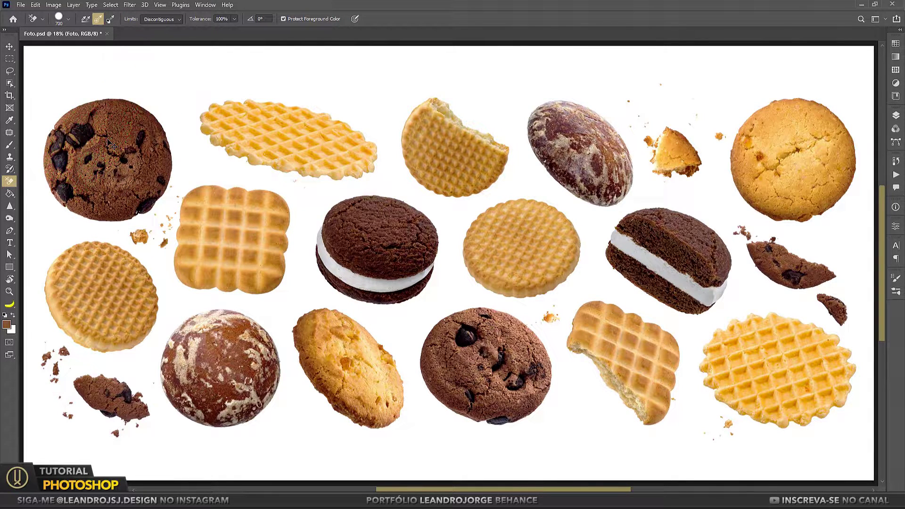
click(218, 18)
text(10)
key(Return)
Check the green fill layer's colour in the Color Picker without changing it.
click(895, 115)
double_click(768, 180)
click(542, 207)
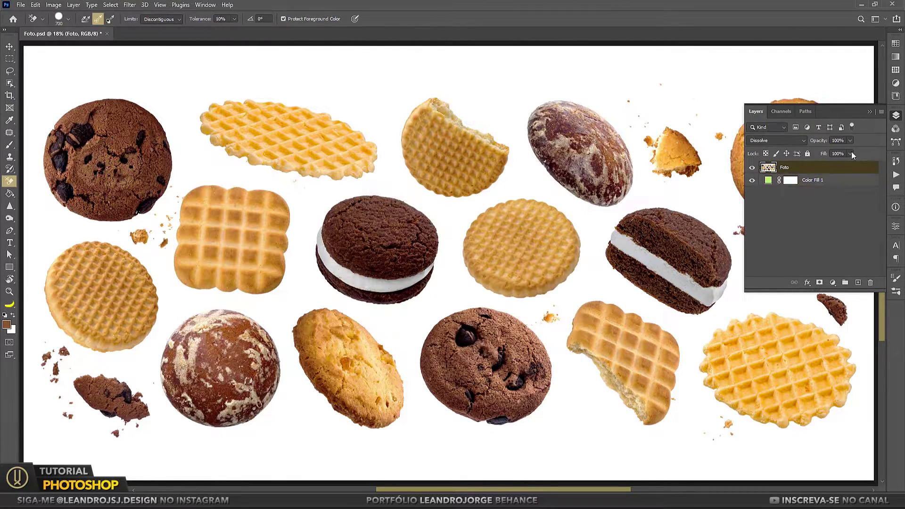
click(896, 115)
Erase the white along the top and bottom edges and the top-right corner.
drag(41, 62, 867, 68)
drag(38, 456, 867, 457)
key(bracketleft)
key(bracketleft)
key(bracketleft)
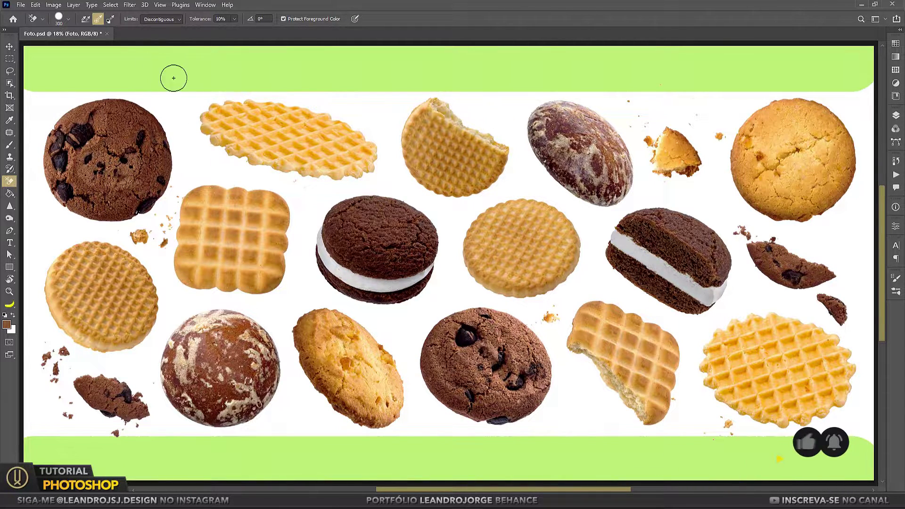
key(bracketleft)
mouse_move(864, 92)
mouse_down()
mouse_move(731, 127)
mouse_move(733, 196)
mouse_move(816, 226)
mouse_move(852, 200)
mouse_move(853, 131)
mouse_move(870, 118)
mouse_move(867, 212)
mouse_move(804, 255)
mouse_move(745, 242)
mouse_move(808, 288)
mouse_move(810, 238)
mouse_move(843, 292)
mouse_move(811, 307)
mouse_move(866, 333)
mouse_move(866, 299)
mouse_move(852, 360)
mouse_move(792, 431)
mouse_move(863, 414)
mouse_move(785, 430)
mouse_move(731, 424)
mouse_move(698, 361)
mouse_move(743, 268)
mouse_move(769, 313)
mouse_move(768, 303)
mouse_move(739, 279)
mouse_move(728, 236)
mouse_move(642, 186)
mouse_move(654, 96)
mouse_move(727, 95)
mouse_move(722, 80)
mouse_move(699, 197)
mouse_move(708, 196)
mouse_up()
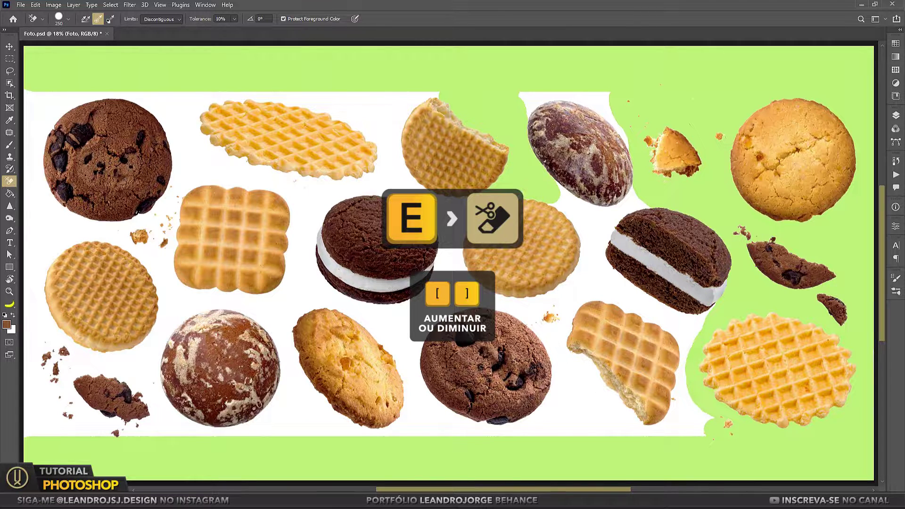
Erase the white around the lower, gingerbread and waffle cookies, resizing the brush 175–700.
key(bracketleft)
key(bracketleft)
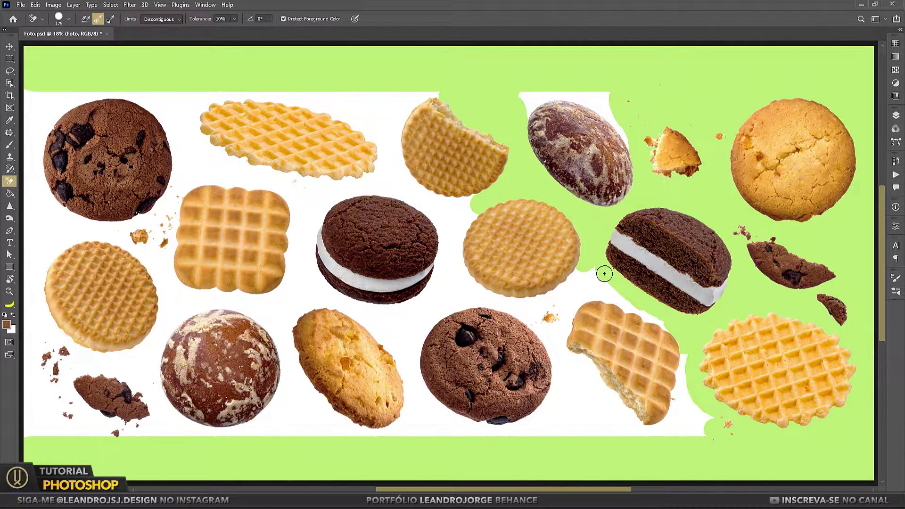
key(bracketright)
key(bracketright)
key(bracketright)
drag(603, 276, 585, 404)
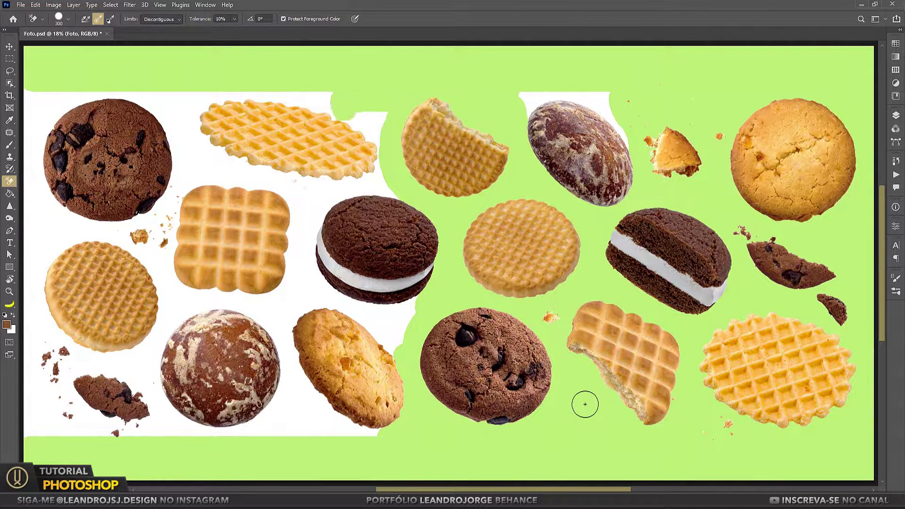
key(bracketright)
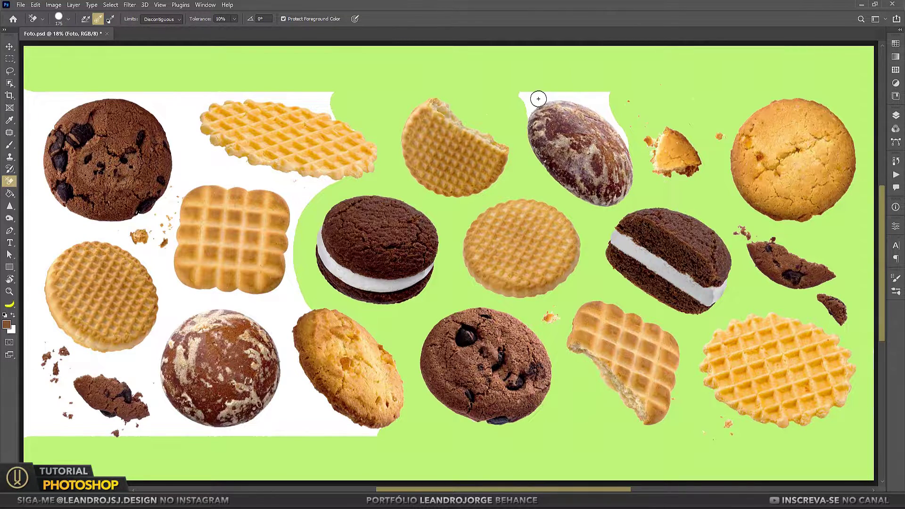
drag(537, 97, 290, 413)
key(bracketright)
drag(159, 242, 156, 251)
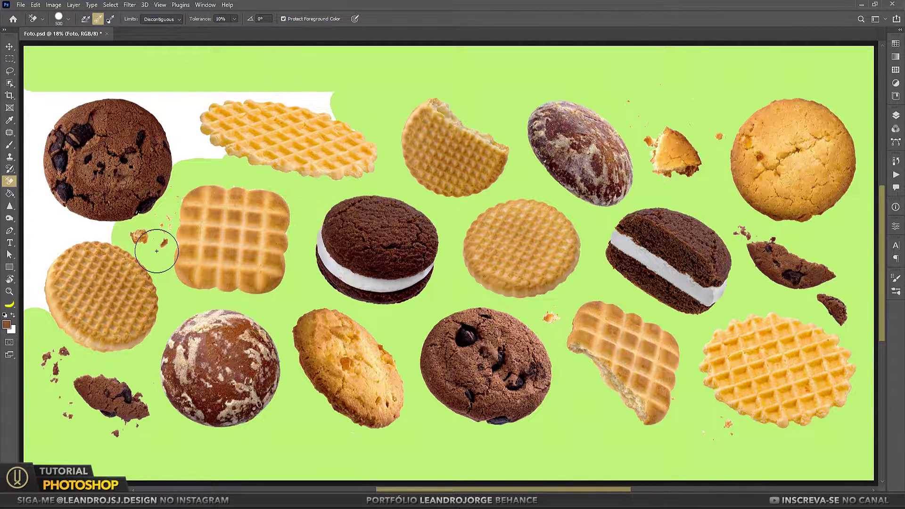
key(bracketright)
key(bracketright)
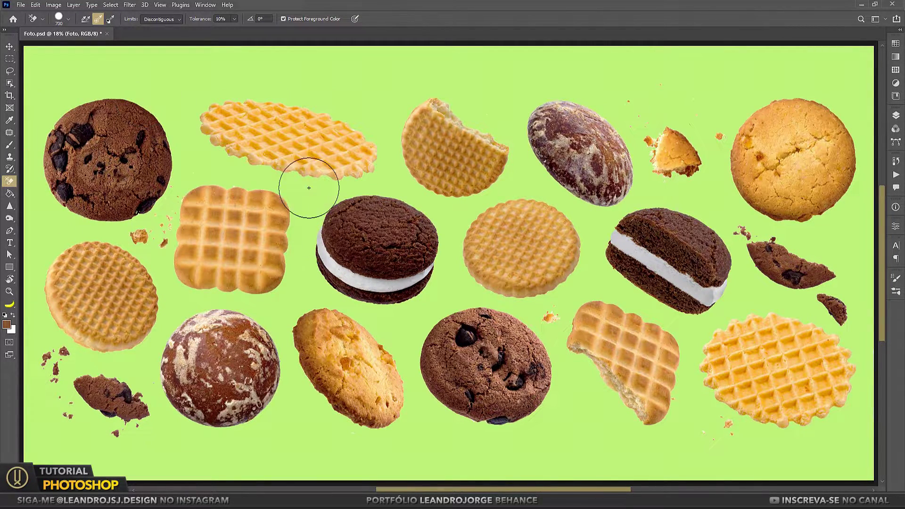
Hide the green Color Fill 1 layer and save the document.
key(v)
click(895, 115)
click(751, 180)
key(ctrl+s)
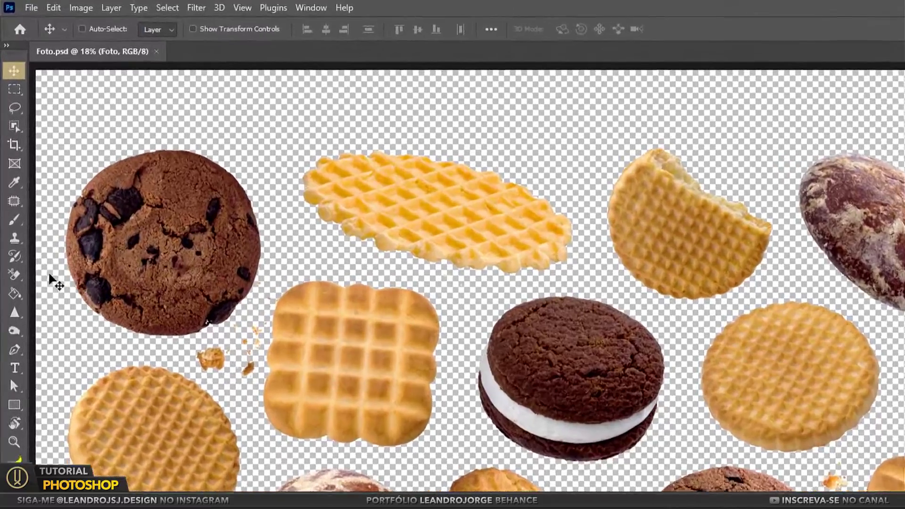
Set Background Eraser sampling to Background Swatch and restore the photo's white background.
click(9, 181)
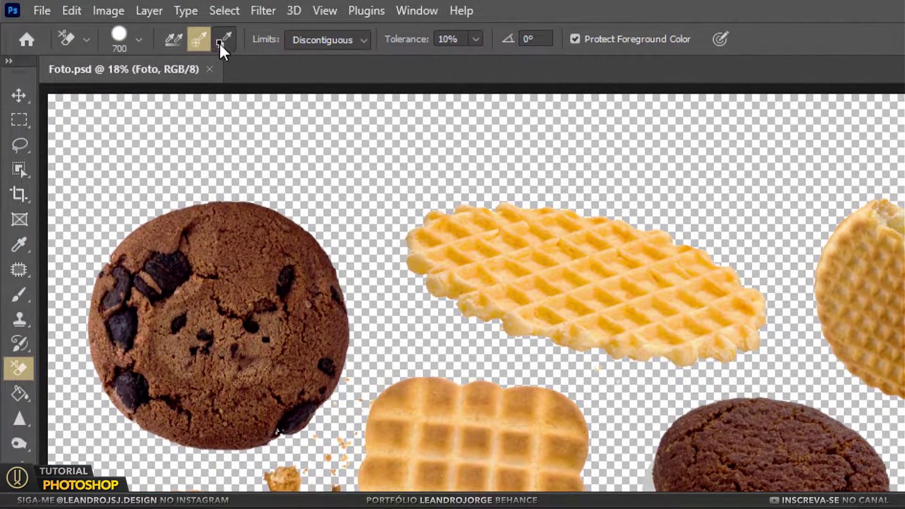
click(220, 43)
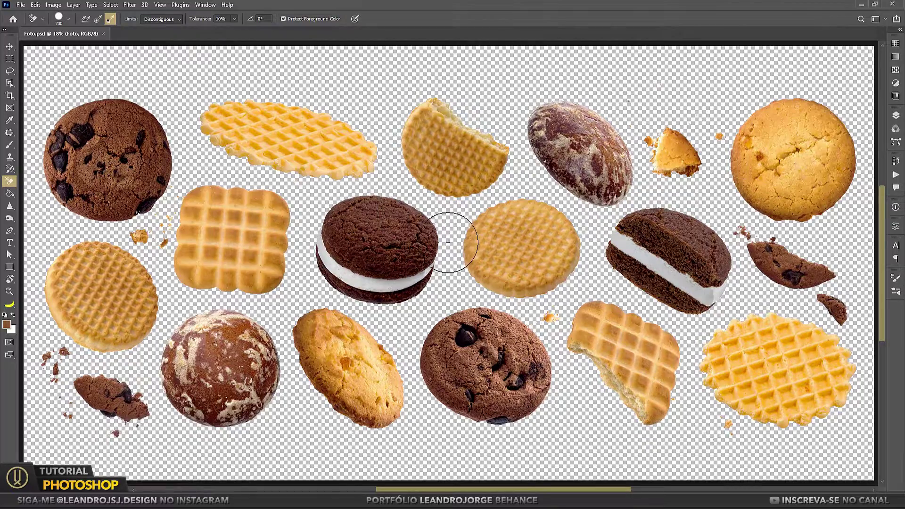
key(ctrl+z)
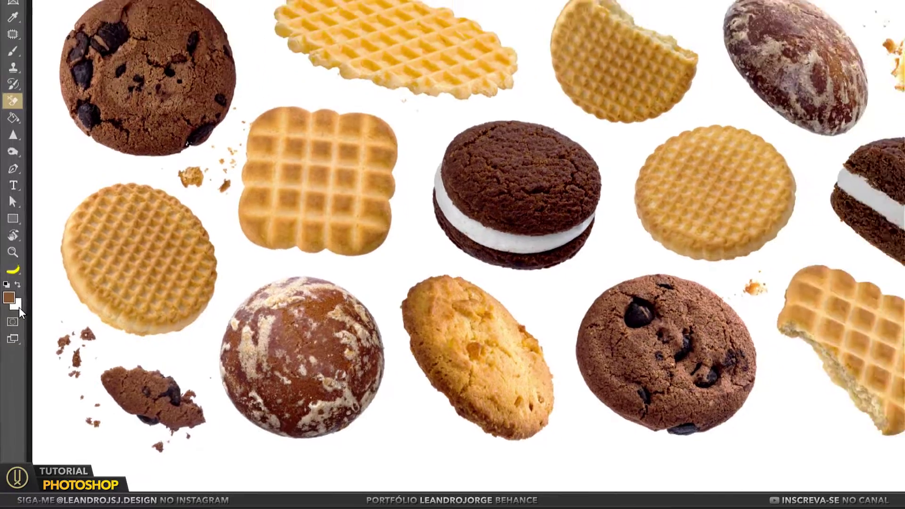
Confirm white as the background colour and erase the white across the top-left.
click(22, 292)
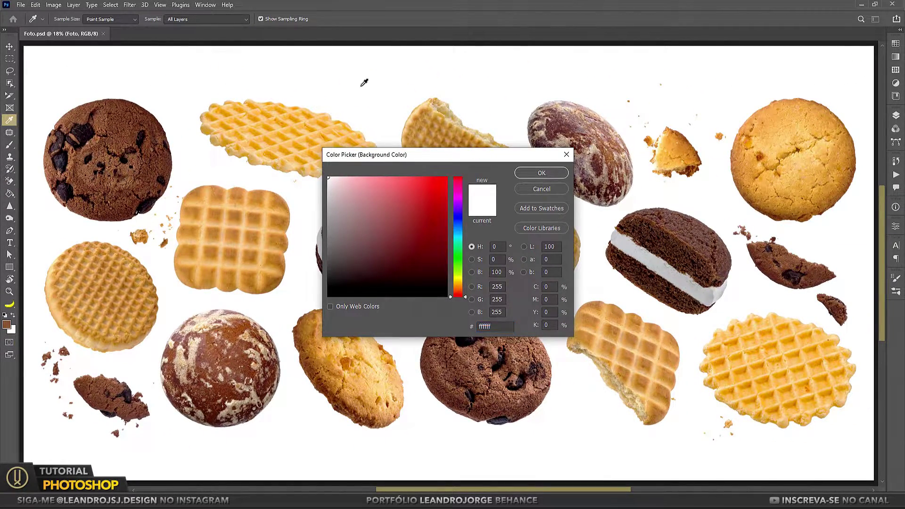
click(532, 172)
key(e)
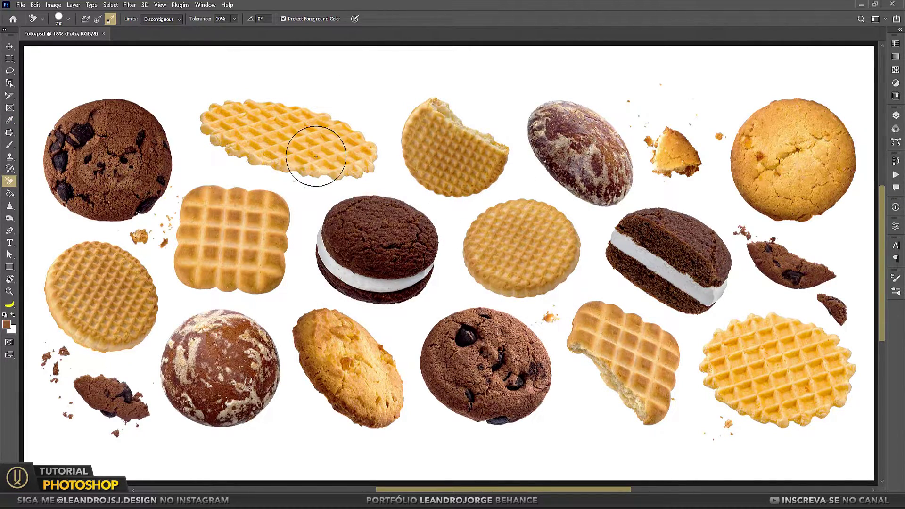
mouse_move(62, 76)
mouse_down()
mouse_move(195, 80)
mouse_move(55, 65)
mouse_move(628, 67)
mouse_move(848, 141)
mouse_move(806, 103)
mouse_move(711, 185)
mouse_move(853, 299)
mouse_move(744, 298)
mouse_move(737, 462)
mouse_move(824, 452)
mouse_move(818, 424)
mouse_move(596, 464)
mouse_move(591, 286)
mouse_move(642, 192)
mouse_move(581, 97)
mouse_move(580, 214)
mouse_move(436, 317)
mouse_move(570, 424)
mouse_move(389, 445)
mouse_move(81, 454)
mouse_move(20, 380)
mouse_move(61, 91)
mouse_move(275, 178)
mouse_move(350, 121)
mouse_move(473, 105)
mouse_move(396, 179)
mouse_move(469, 225)
mouse_move(303, 292)
mouse_move(416, 357)
mouse_move(252, 298)
mouse_move(188, 428)
mouse_move(204, 453)
mouse_move(56, 325)
mouse_move(45, 264)
mouse_move(165, 278)
mouse_move(187, 145)
mouse_move(360, 175)
mouse_up()
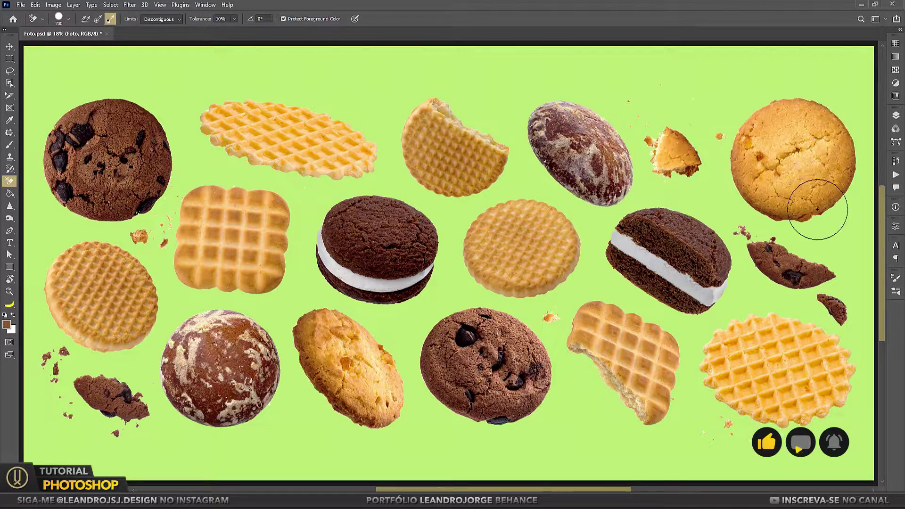
Hide the green Color Fill 1 layer in the Layers panel.
click(895, 116)
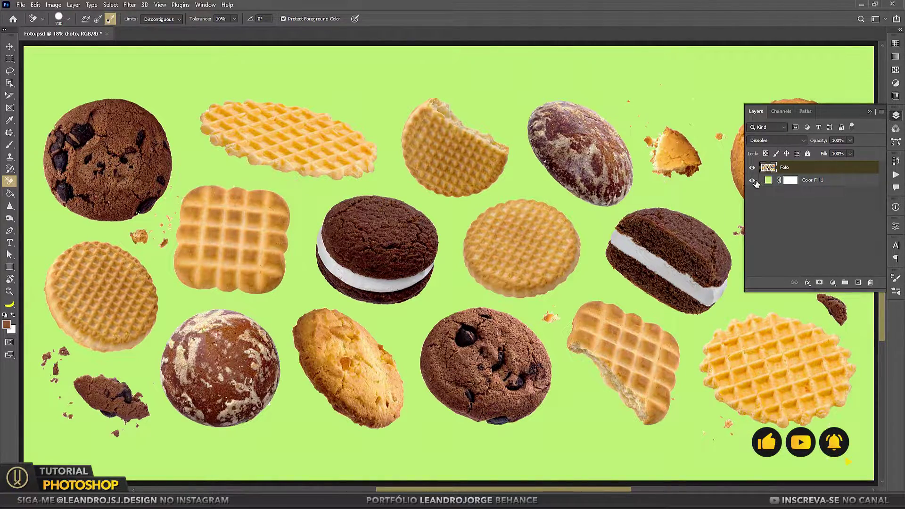
click(753, 180)
click(869, 112)
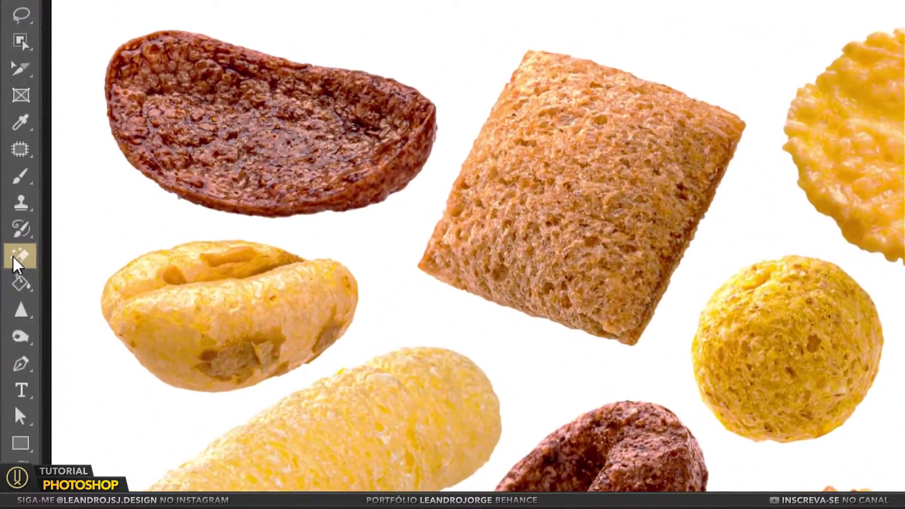
Magic-erase the white background and the pink, brown and green donut holes, then press Ctrl+S.
right_click(10, 181)
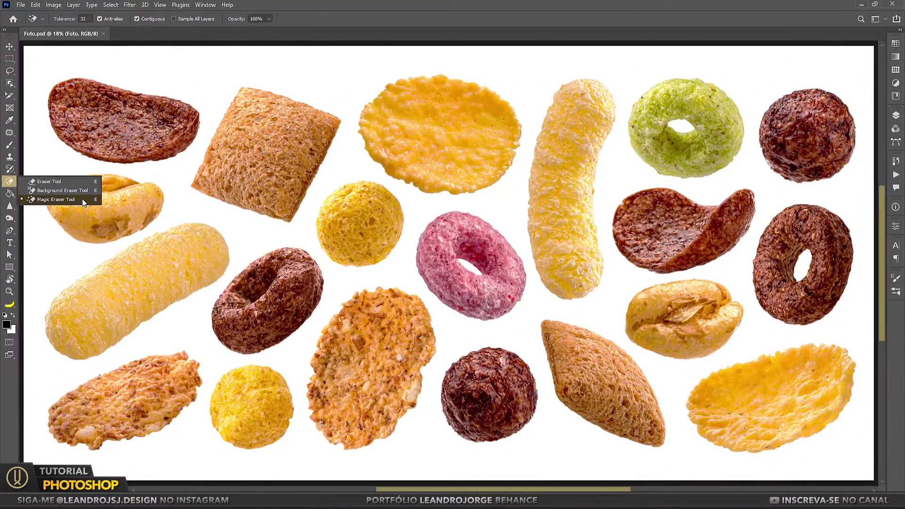
click(83, 200)
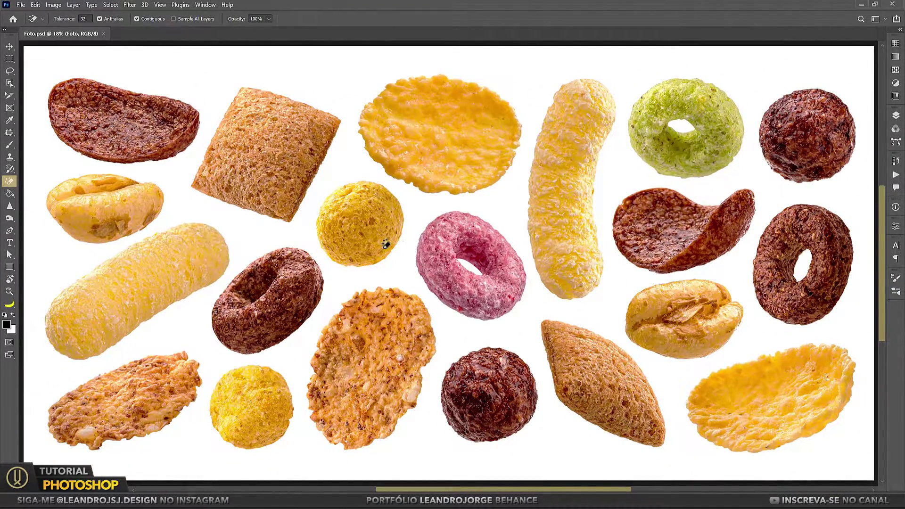
click(339, 150)
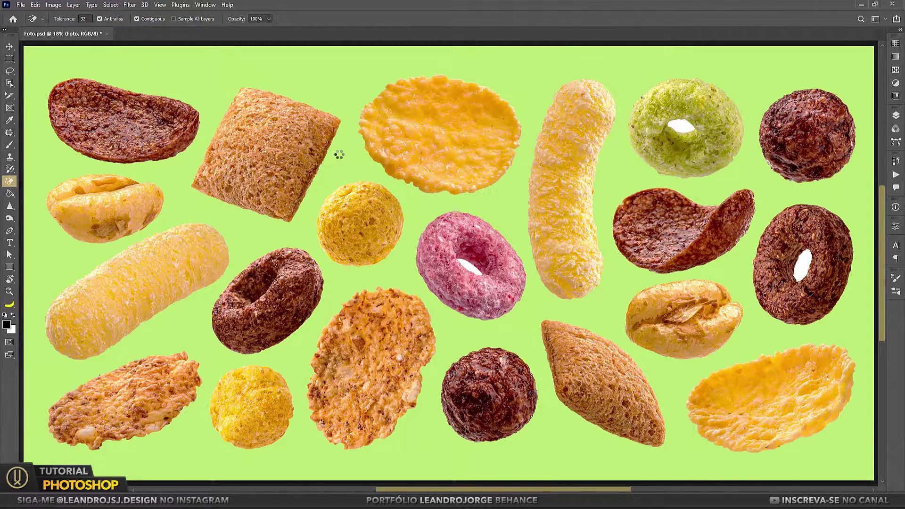
click(471, 265)
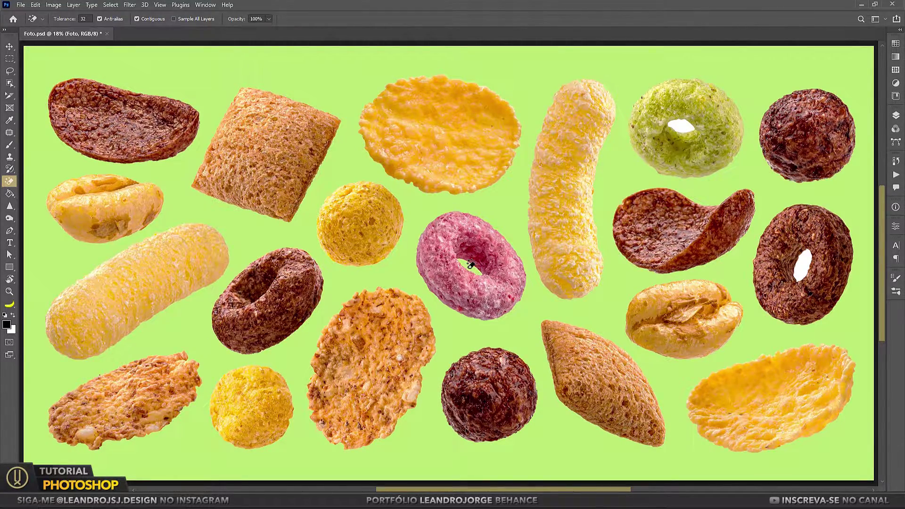
click(807, 257)
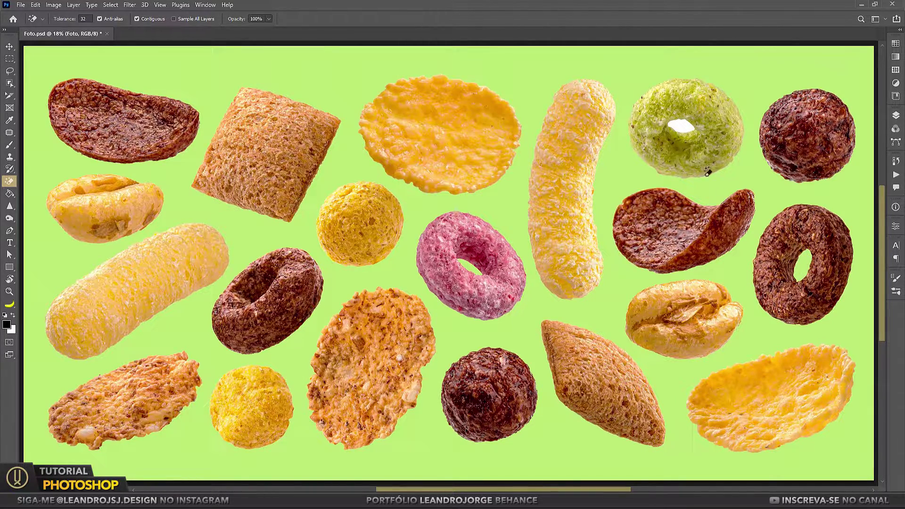
click(681, 123)
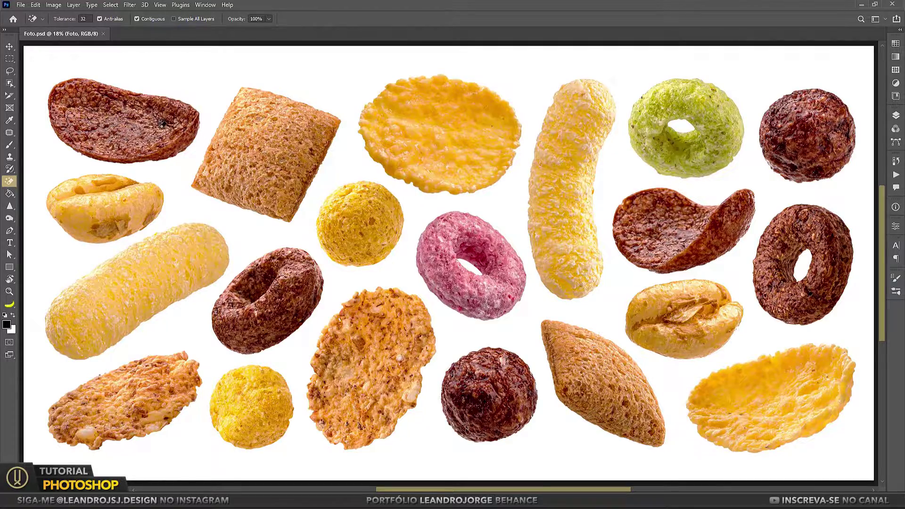
key(ctrl+s)
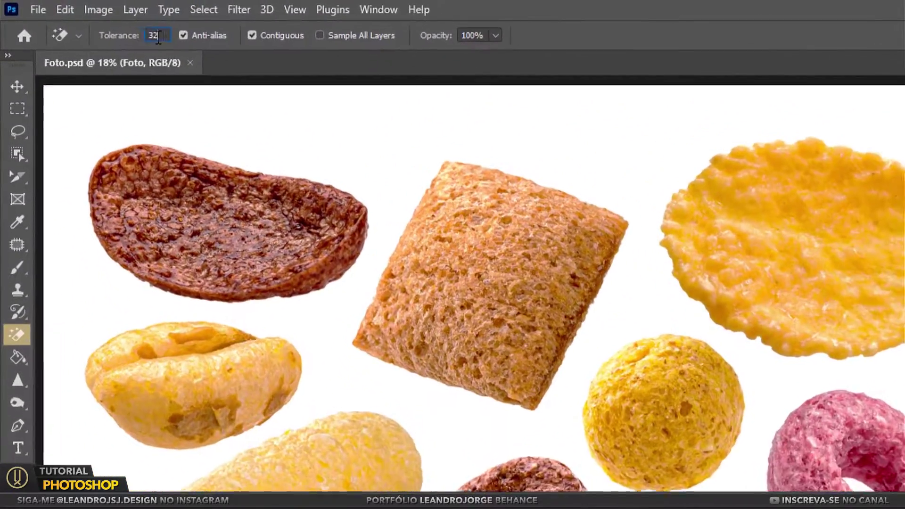
Set Magic Eraser tolerance to 10 and erase the white background around the cereal.
click(72, 20)
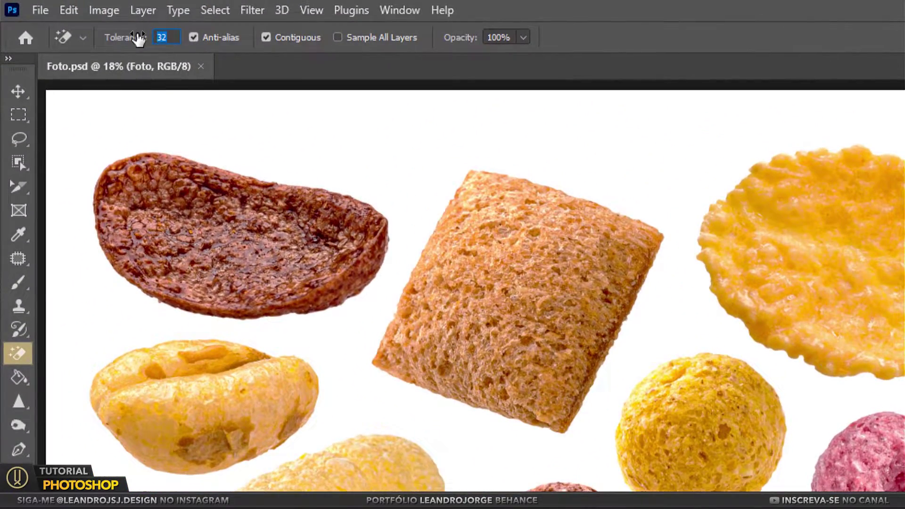
text(10)
key(Return)
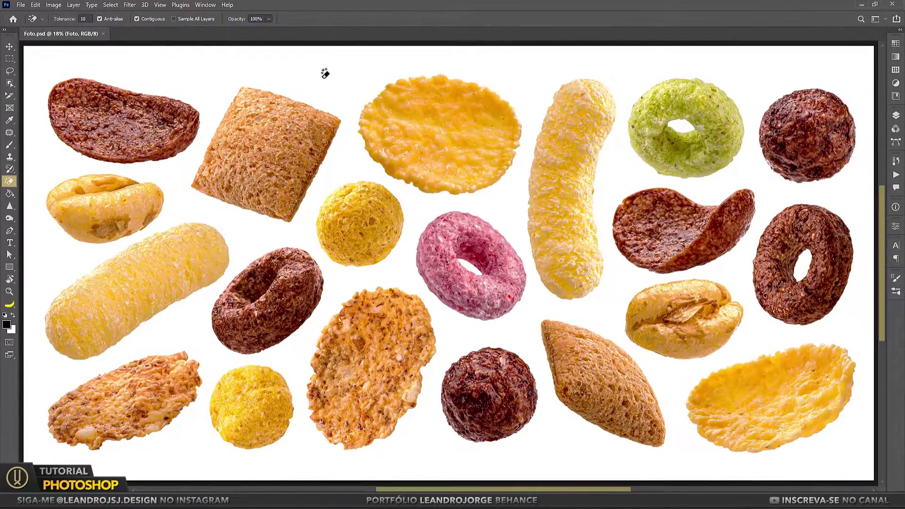
click(325, 79)
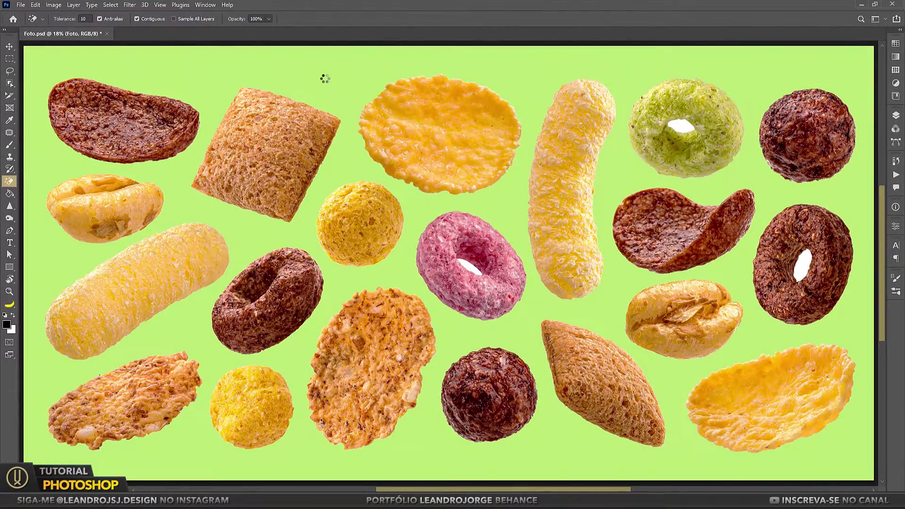
Zoom and pan to inspect the erased edges, then fit the photo on screen.
scroll(603, 156, up, 3)
drag(600, 202, 477, 225)
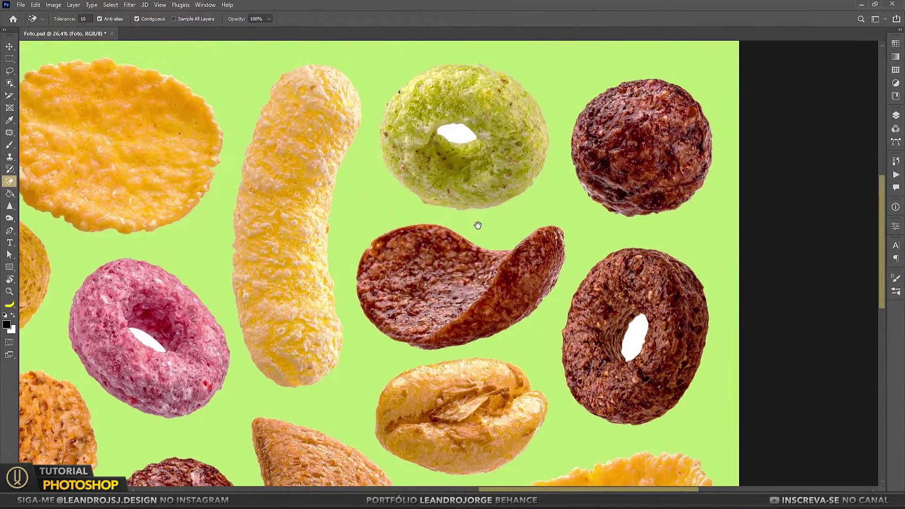
drag(411, 351, 522, 261)
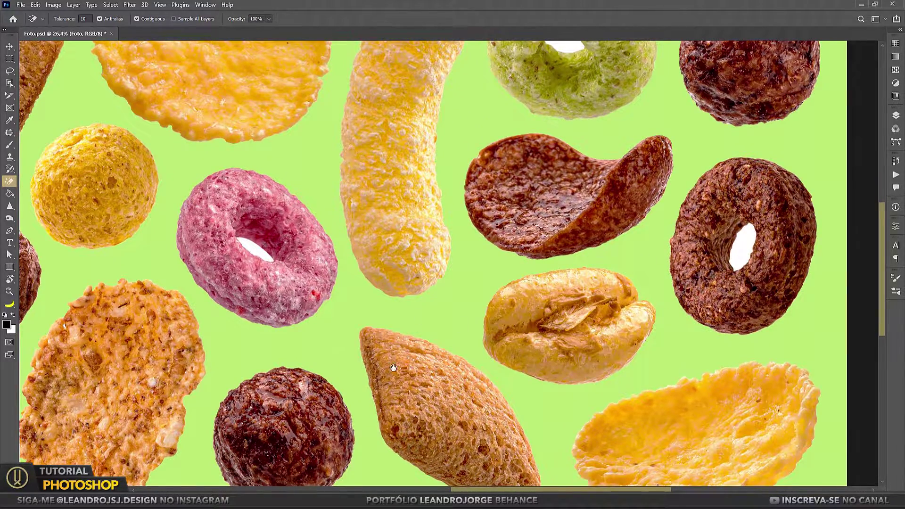
drag(393, 367, 671, 305)
mouse_move(188, 146)
mouse_down()
mouse_move(405, 220)
mouse_move(349, 337)
mouse_up()
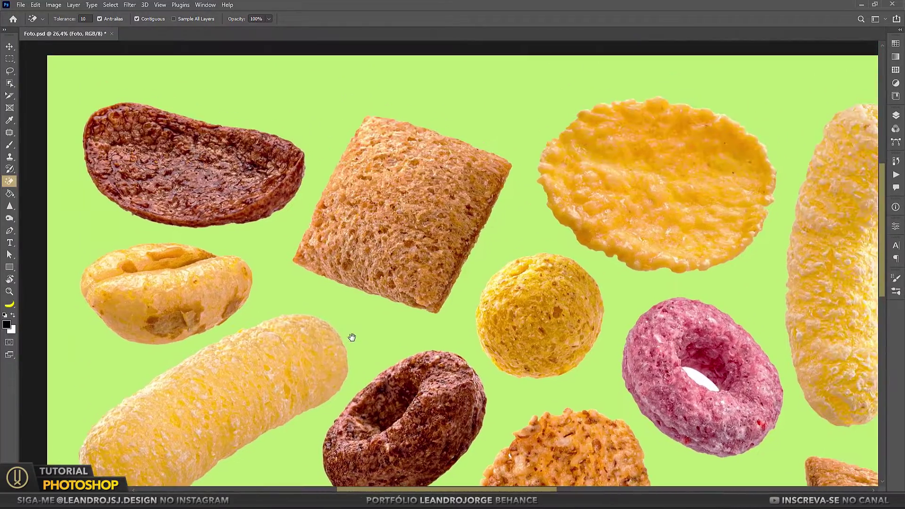
click(10, 292)
right_click(527, 231)
click(542, 237)
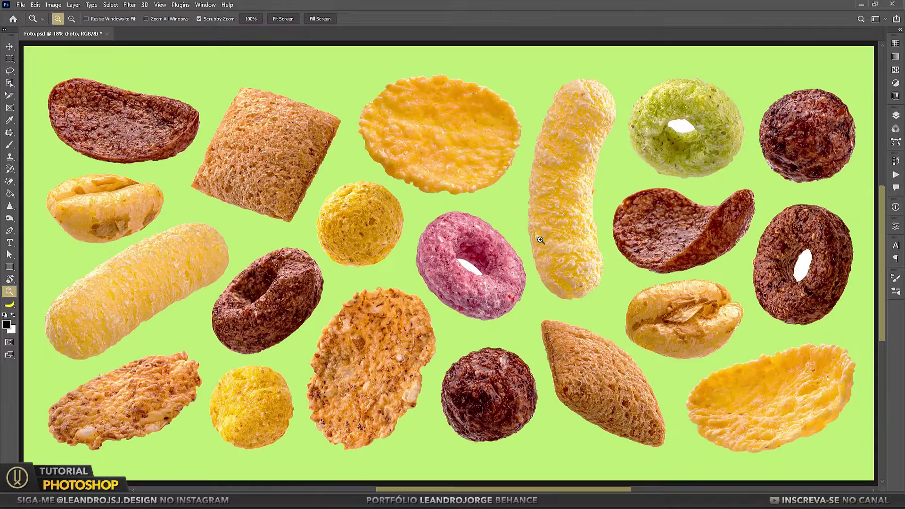
key(ctrl+z)
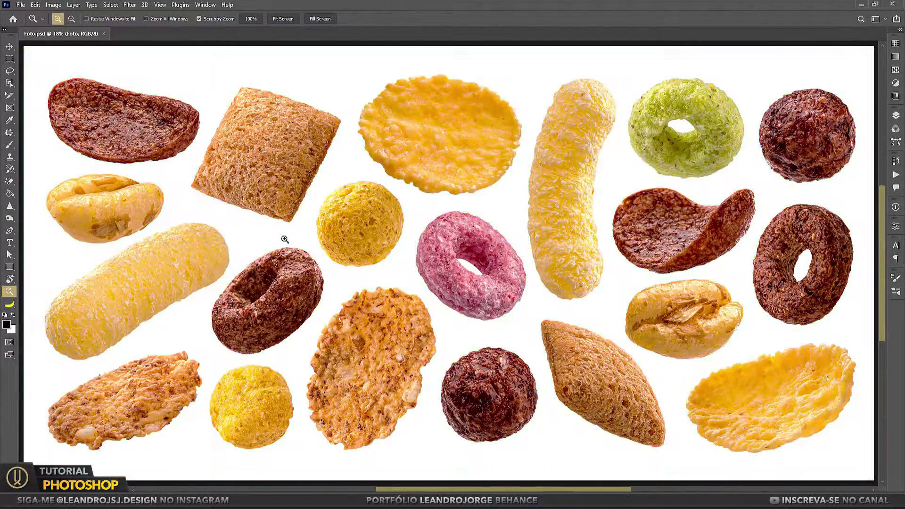
click(10, 181)
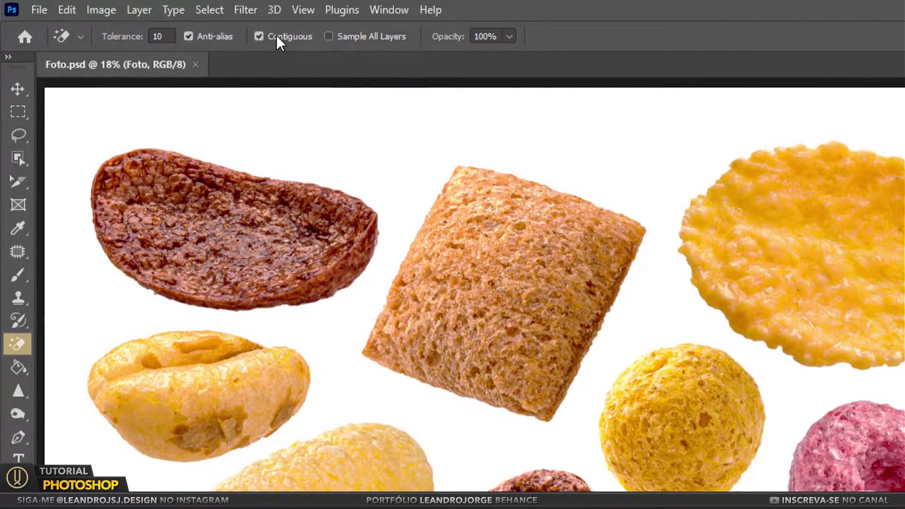
click(259, 36)
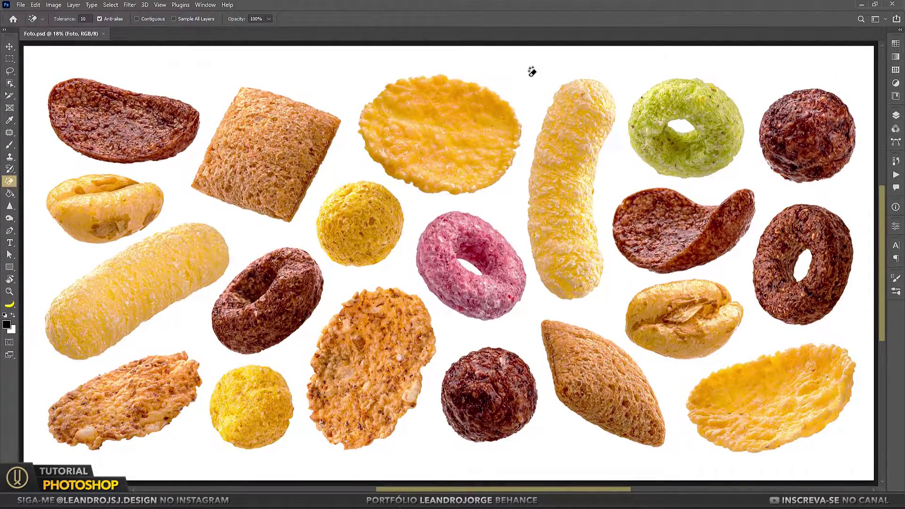
click(531, 71)
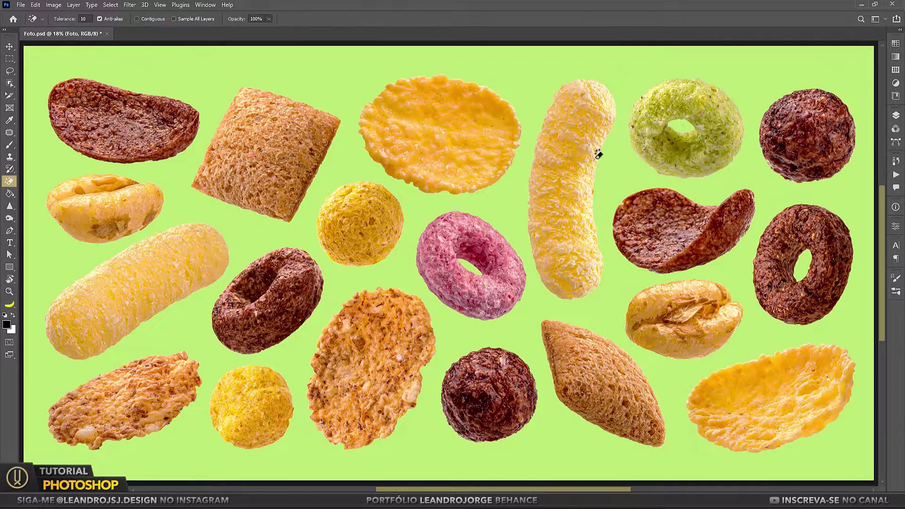
key(ctrl+z)
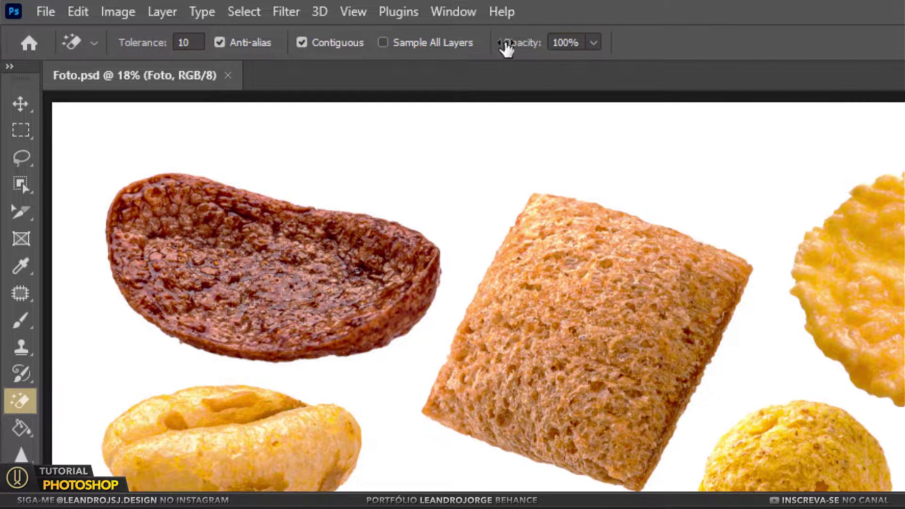
Erase the white background with the Magic Eraser at 50% opacity.
click(590, 44)
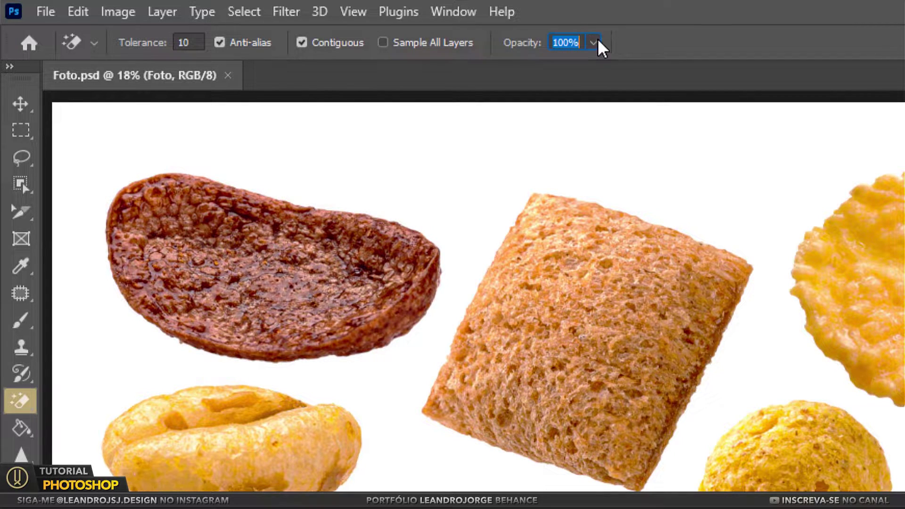
text(50)
key(Return)
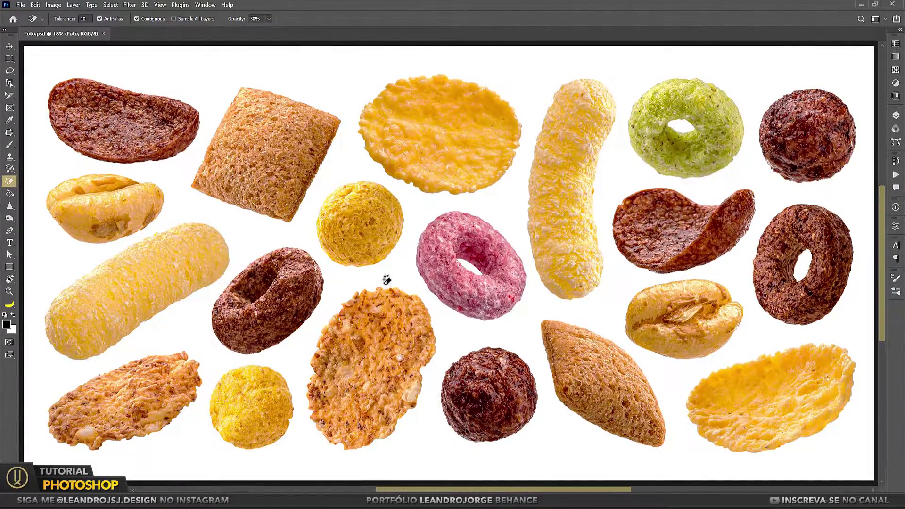
click(478, 72)
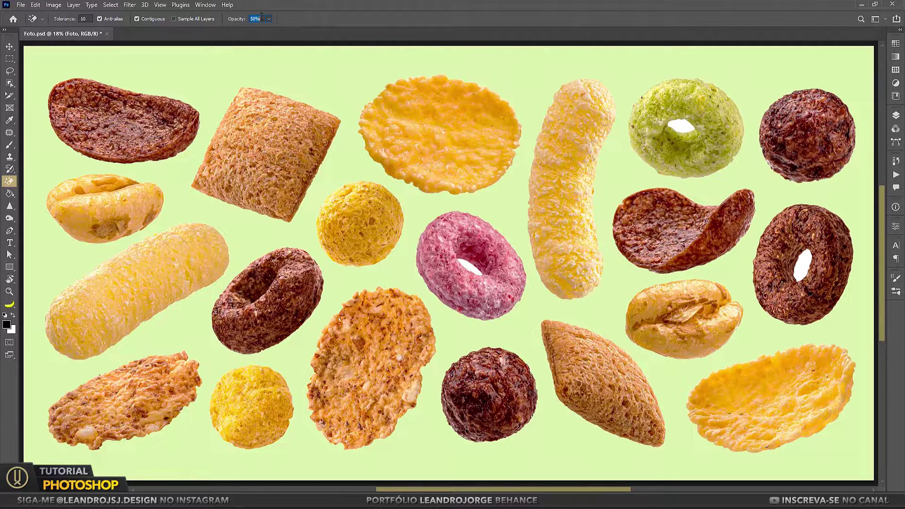
Undo, then erase the background and brown donut's hole at 100% opacity.
text(10)
key(Return)
key(ctrl+z)
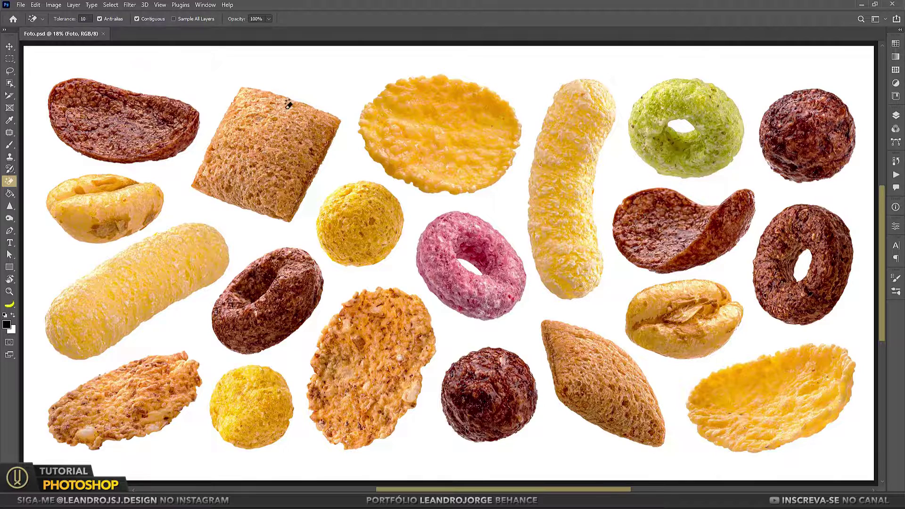
click(337, 79)
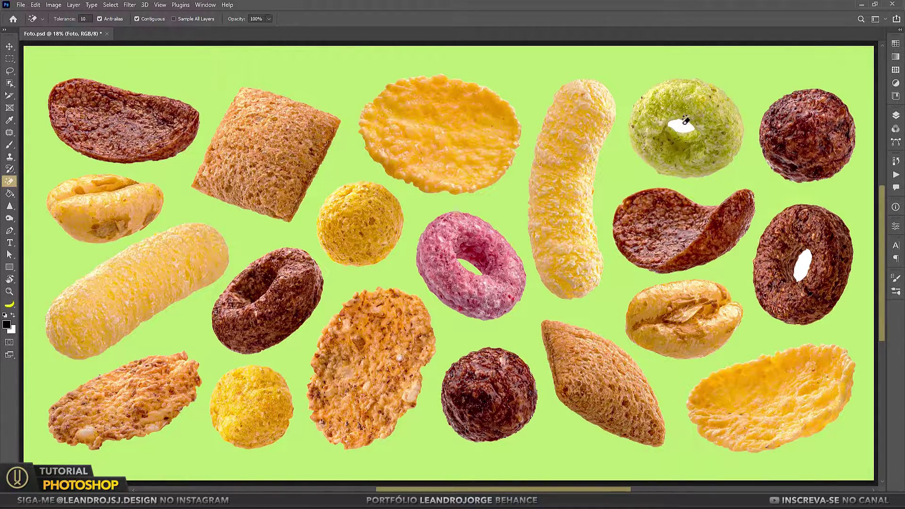
click(804, 258)
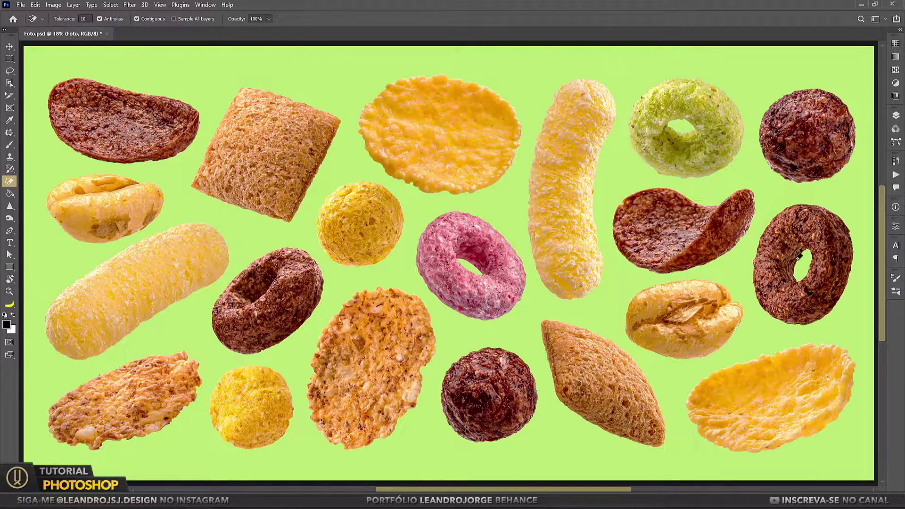
Hide the green Color Fill 1 layer so the cereal pieces and donut holes show transparency.
click(895, 116)
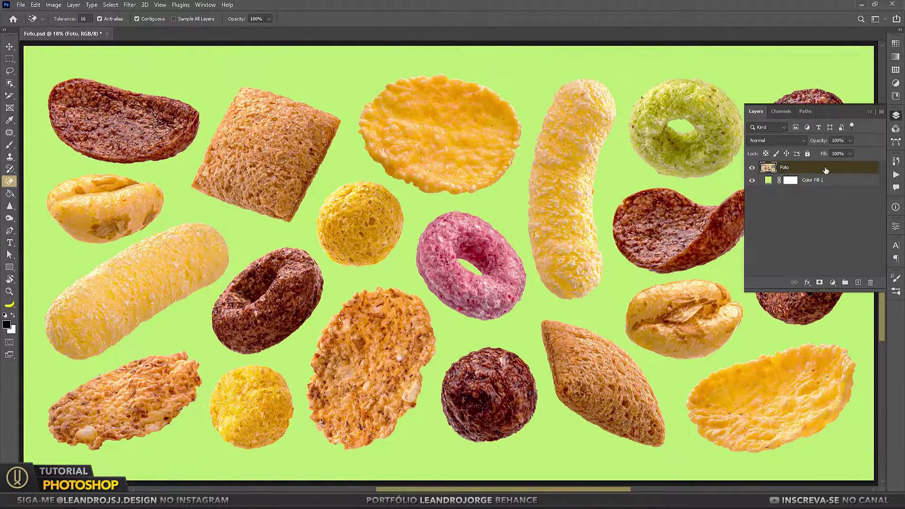
click(751, 180)
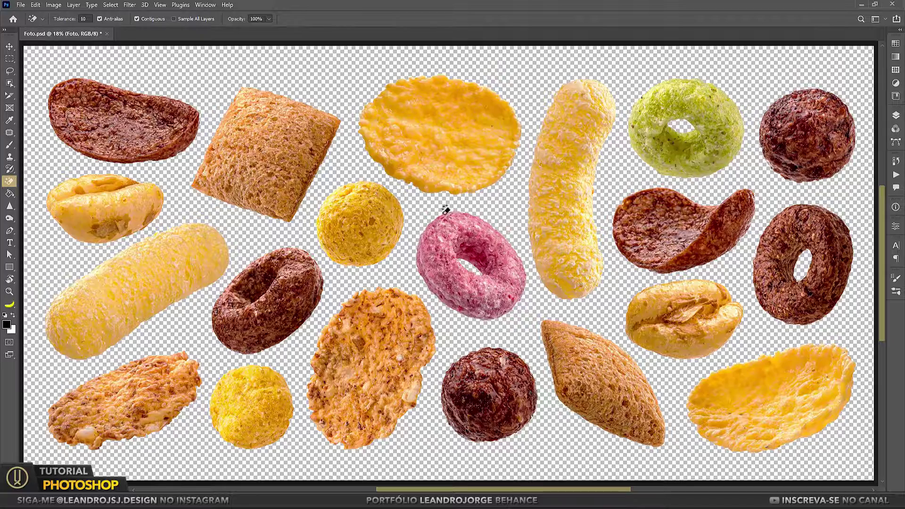